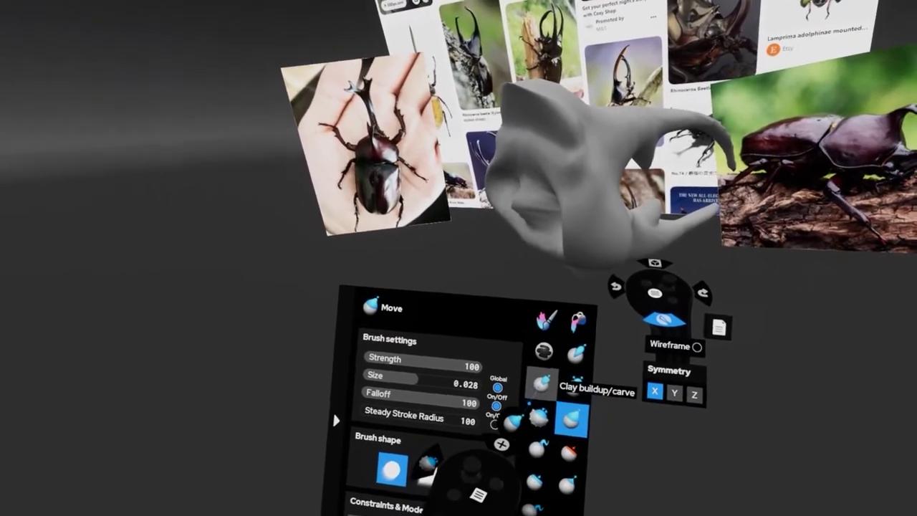
Build up a rounded abdomen behind the thorax with Clay buildup, and enlarge it with Inflate/Deflate at strength 69 and size 0.054
click(551, 382)
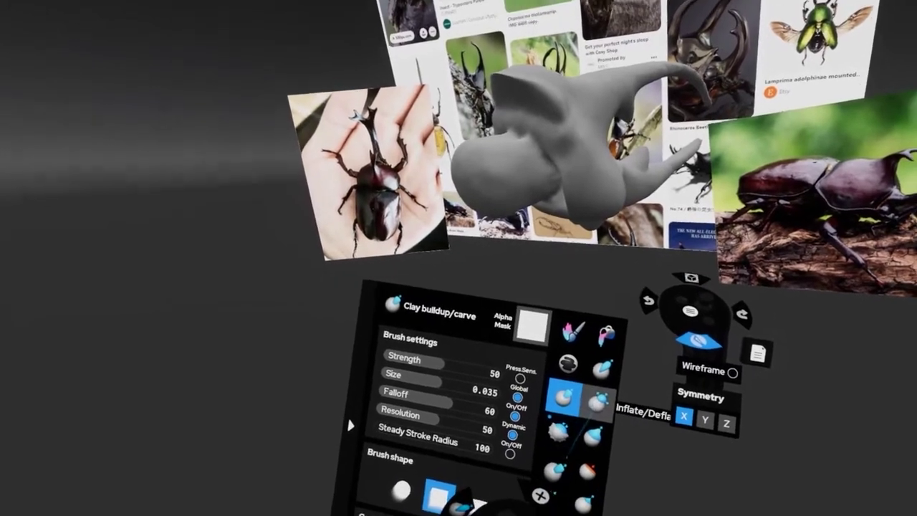
click(597, 403)
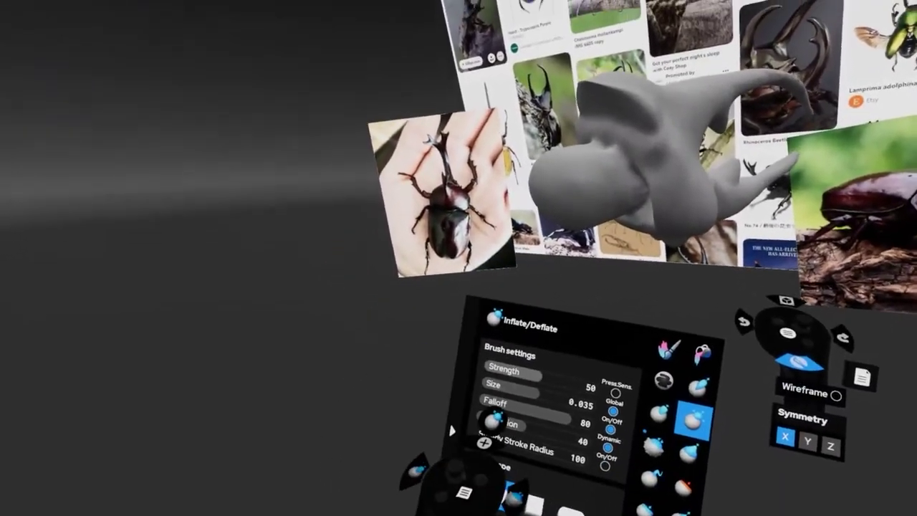
drag(531, 383, 574, 380)
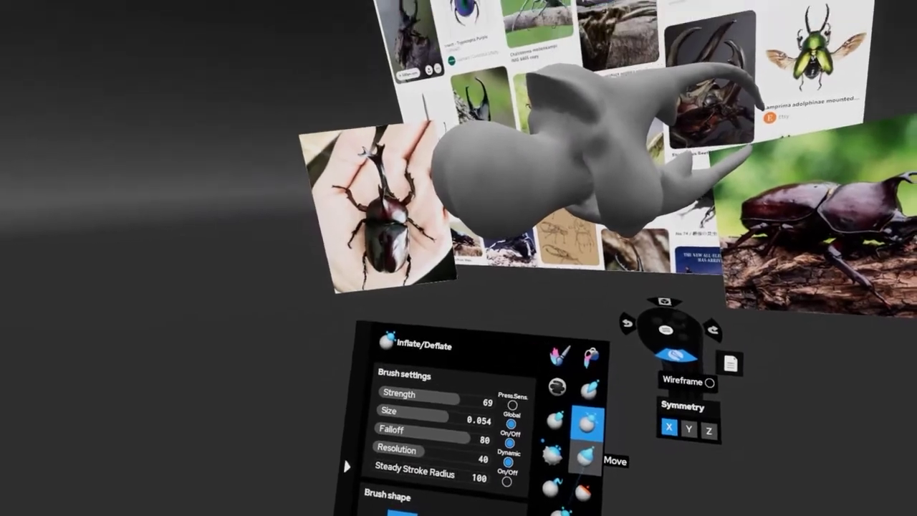
Stretch the abdomen into a long tapered oval and refine its volume with the Move and Inflate/Deflate brushes
click(589, 408)
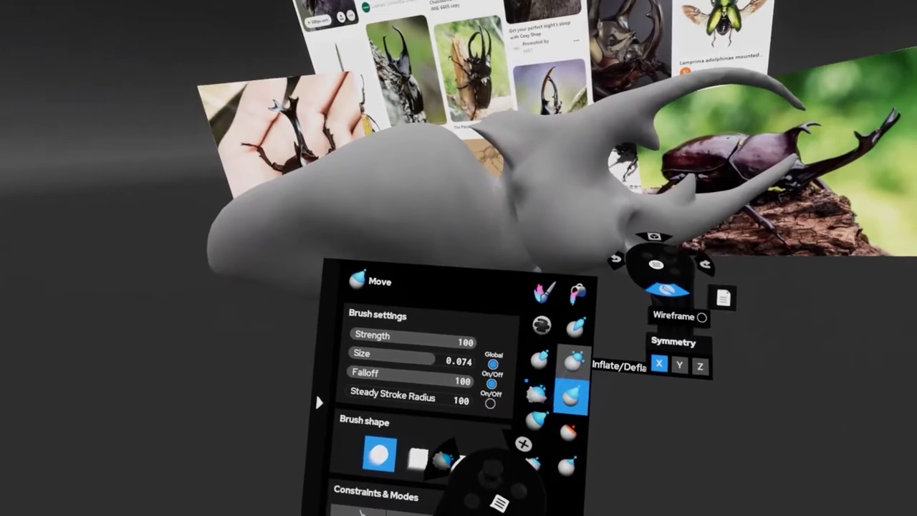
click(576, 362)
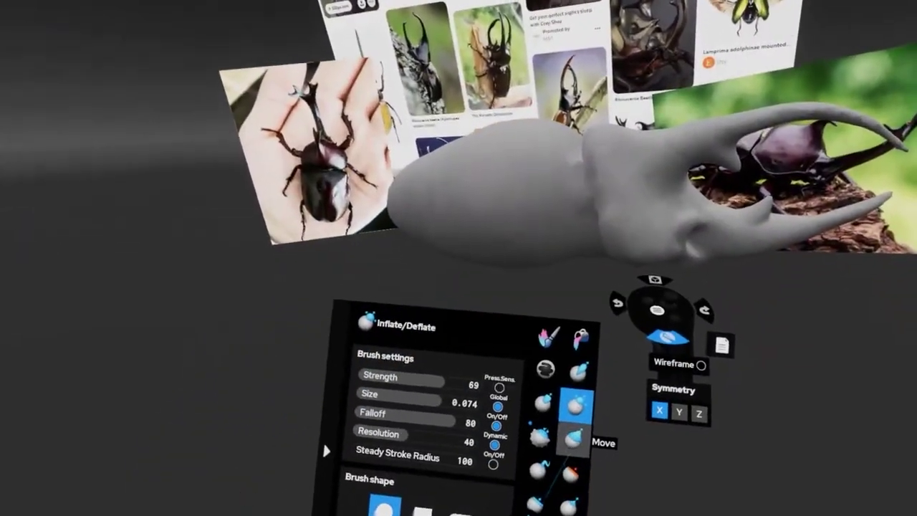
click(575, 438)
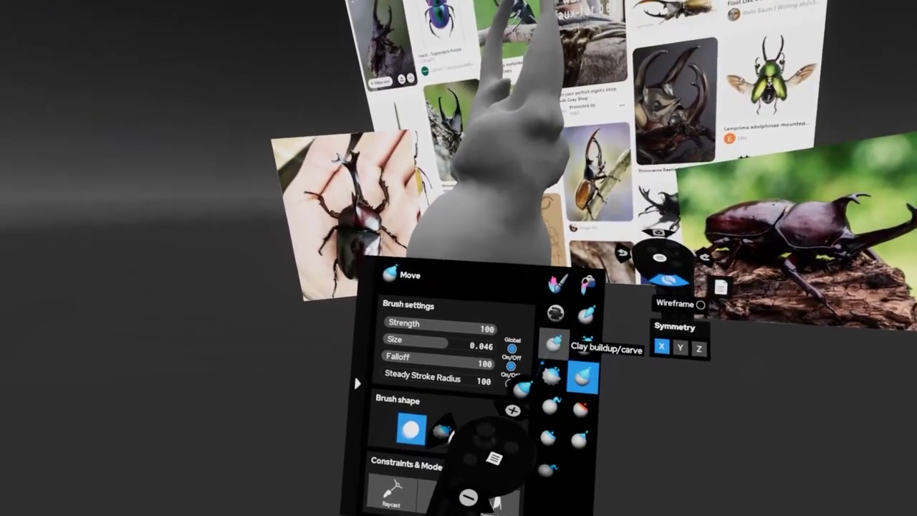
Sculpt raised ridges along the wing cases with the Clay buildup brush, using the rounded rectangular brush shape
click(553, 345)
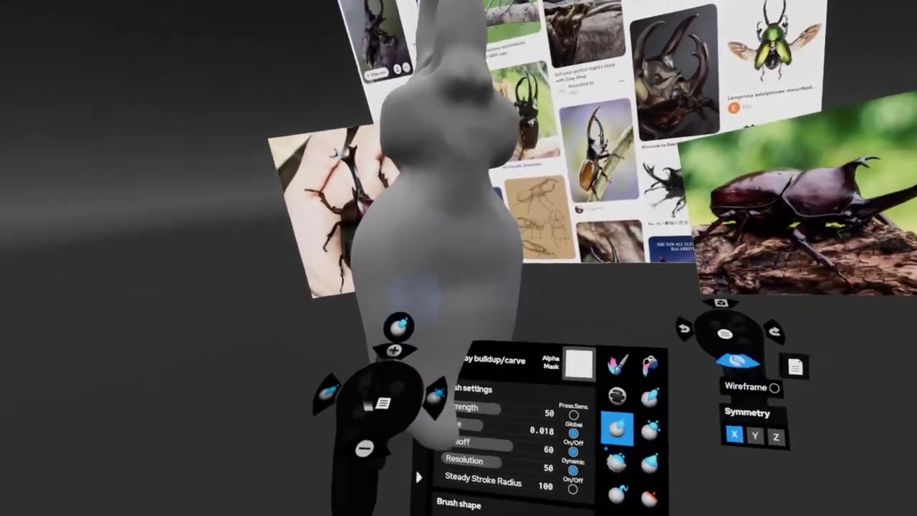
click(720, 303)
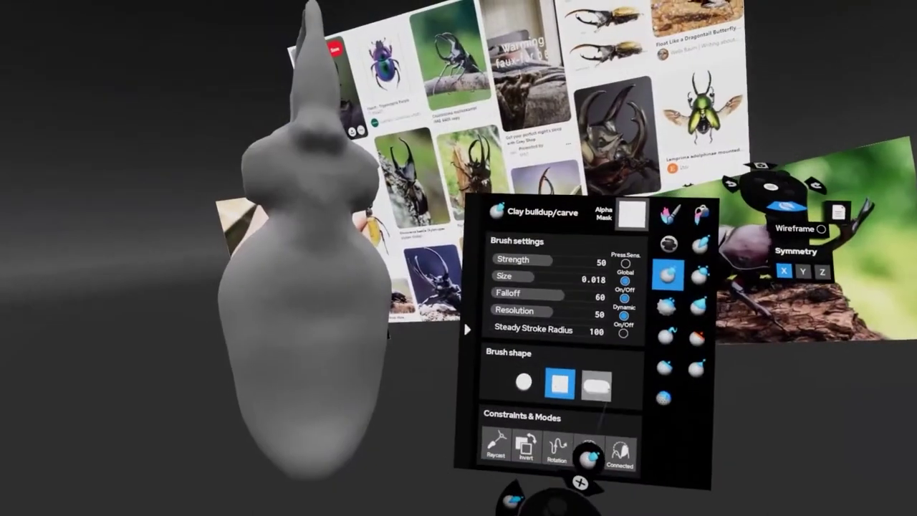
click(607, 372)
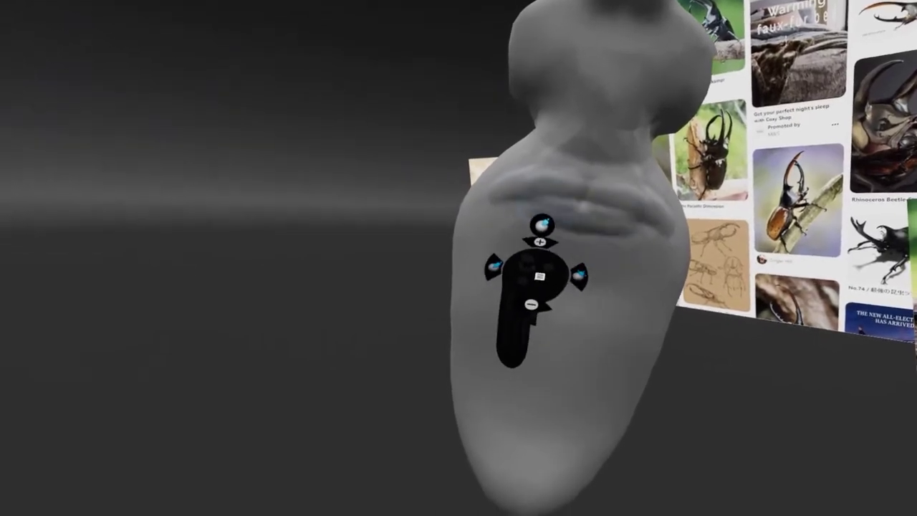
drag(542, 225, 544, 232)
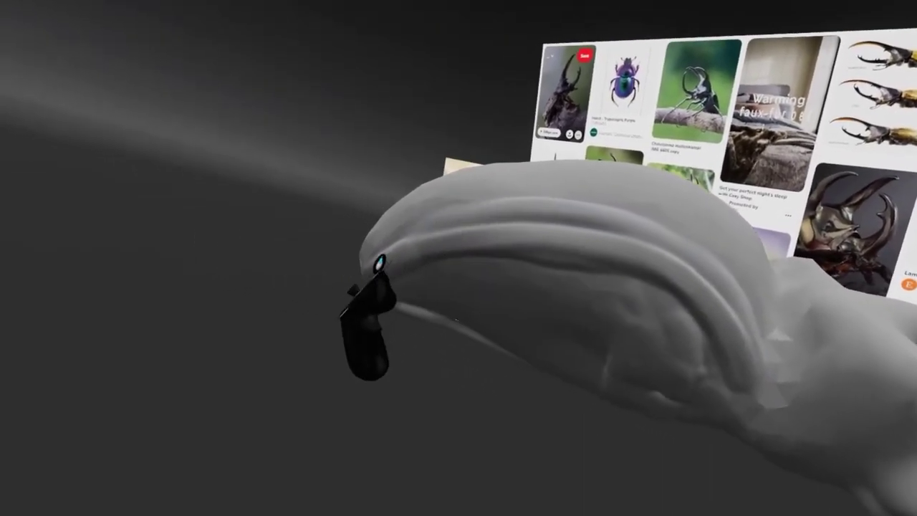
mouse_move(379, 263)
mouse_down()
mouse_move(536, 205)
mouse_move(571, 258)
mouse_up()
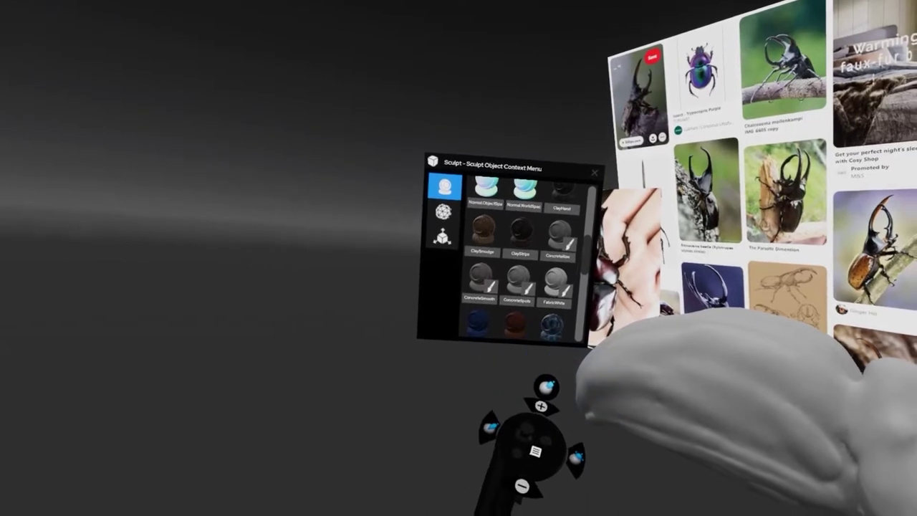
Browse the sculpt's materials and try FabricWool, MatCapDark, MatCapCeramic and MatCapBasic on the beetle
scroll(512, 247, down, 3)
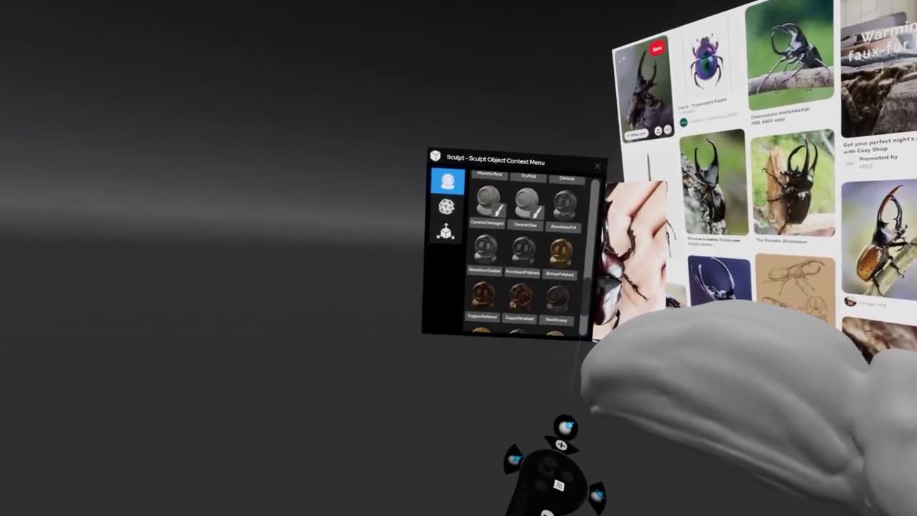
scroll(527, 254, down, 2)
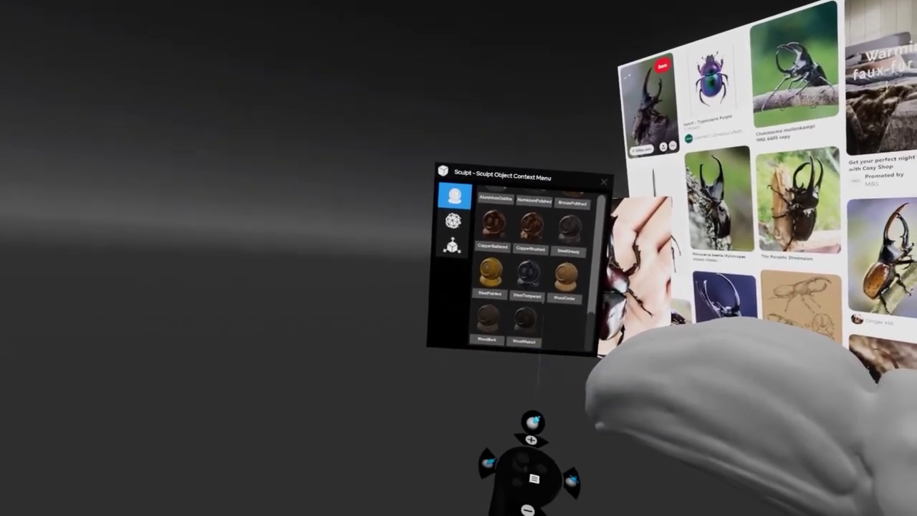
scroll(516, 258, up, 3)
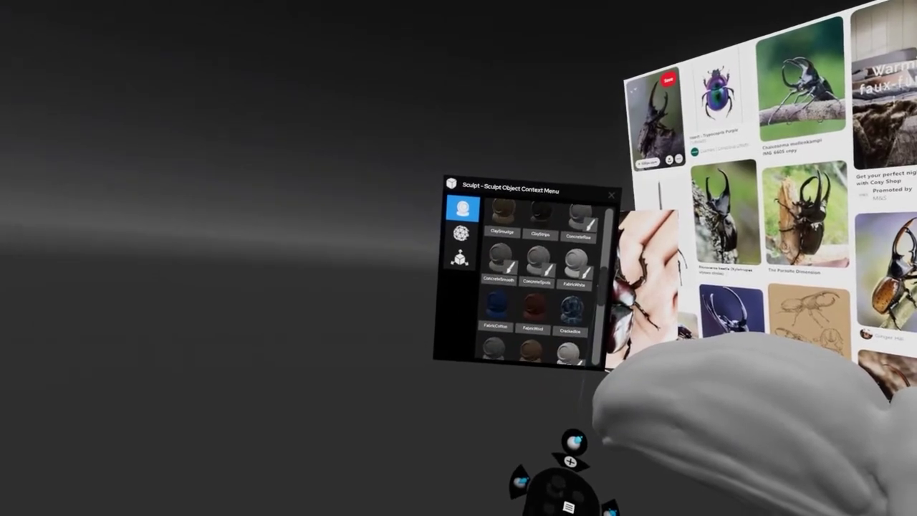
click(532, 315)
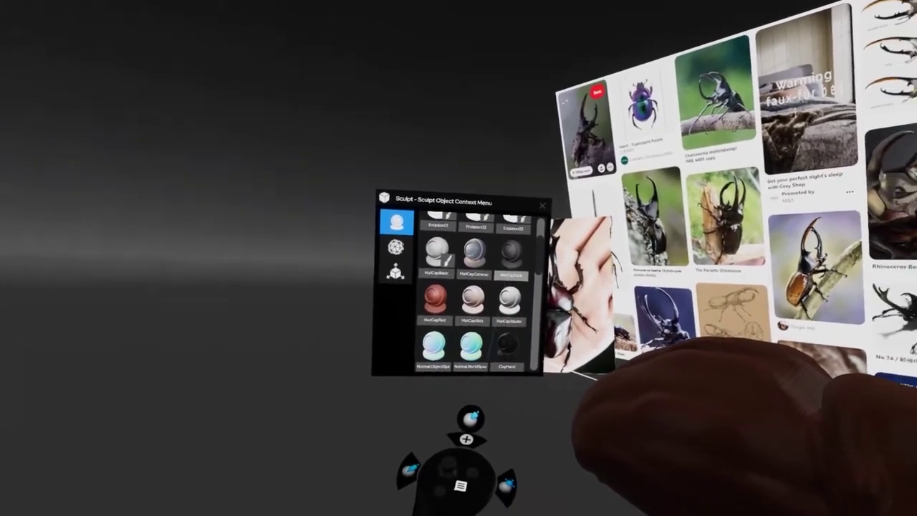
click(538, 267)
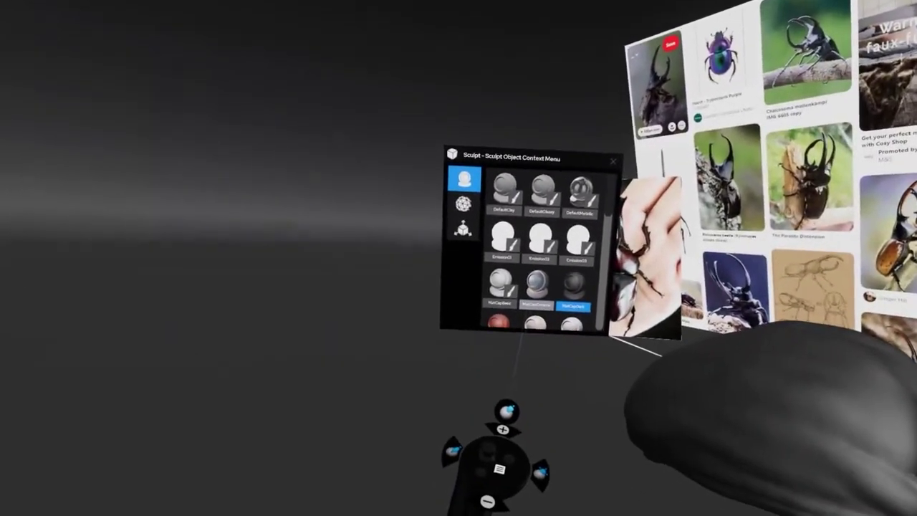
click(537, 286)
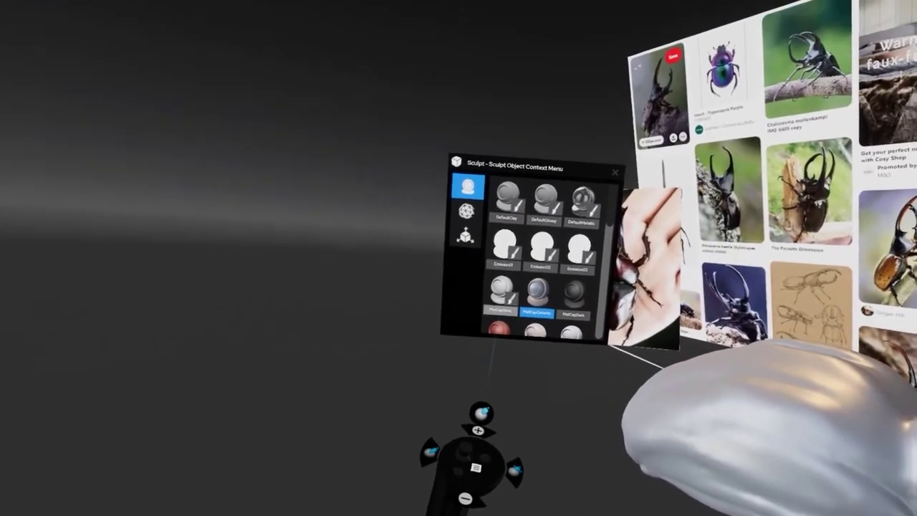
click(502, 297)
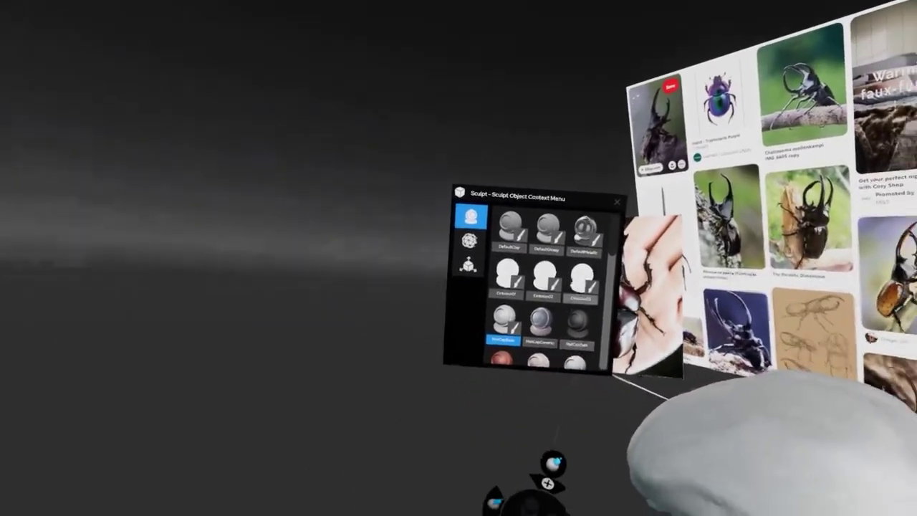
Try the MatCapRed and ConcreteSpots materials, and apply ConcreteSmooth to the beetle
scroll(545, 273, down, 2)
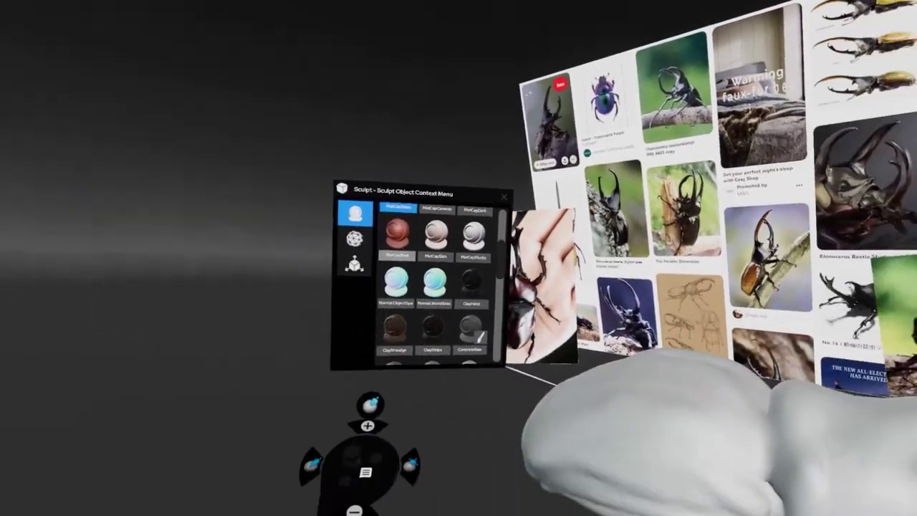
click(527, 324)
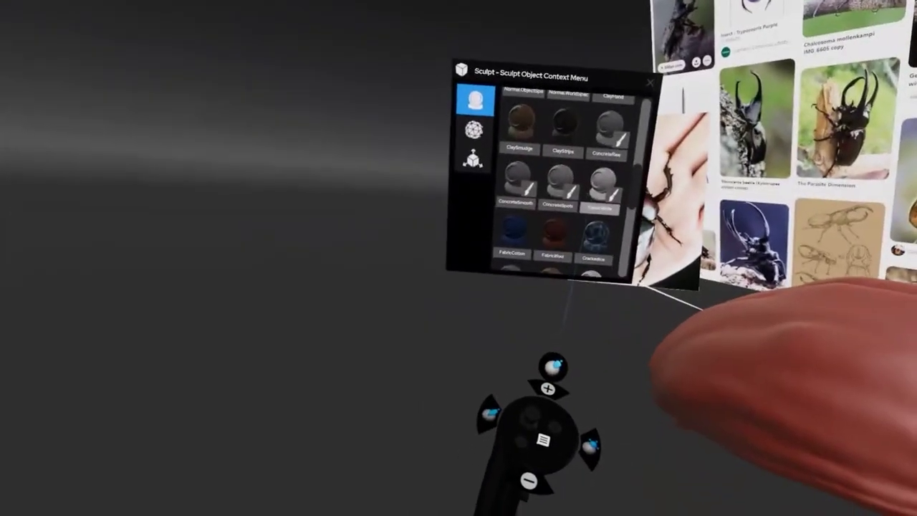
click(559, 193)
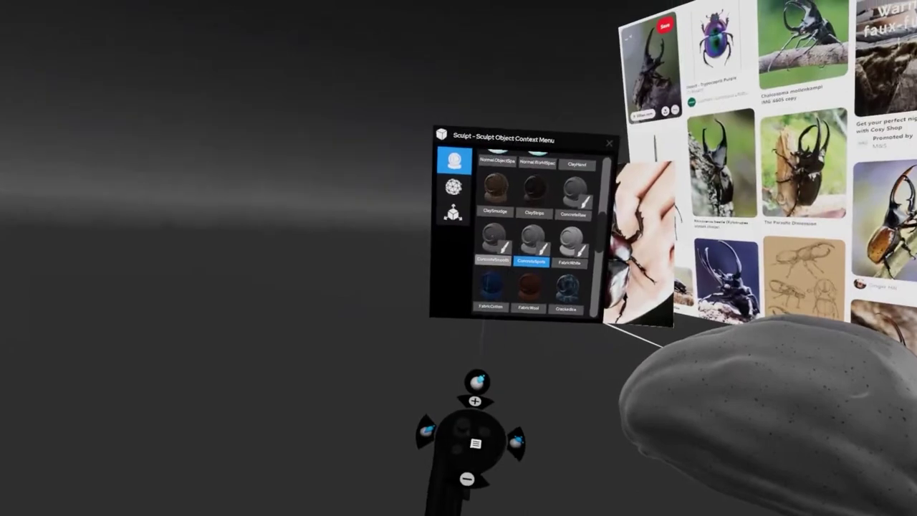
click(494, 242)
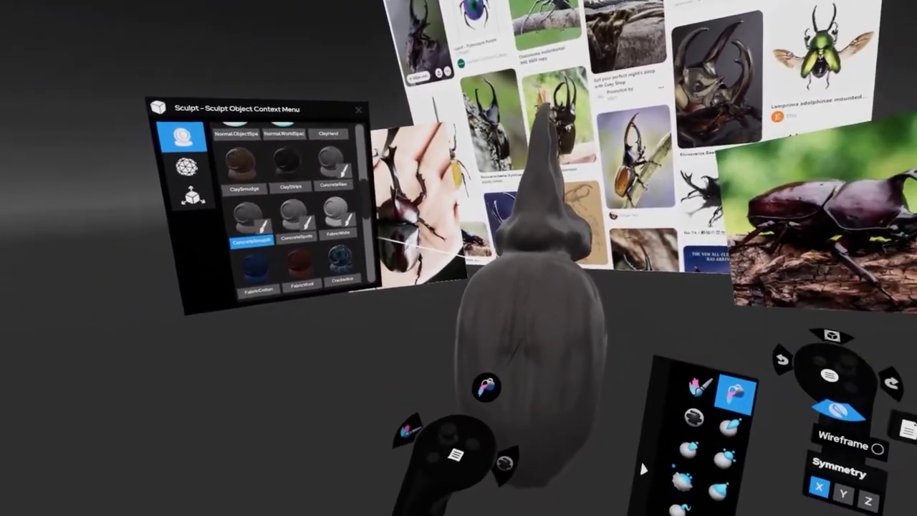
Mix a dark reddish brown paint colour and fill the entire beetle with it using the Paint bucket
click(491, 387)
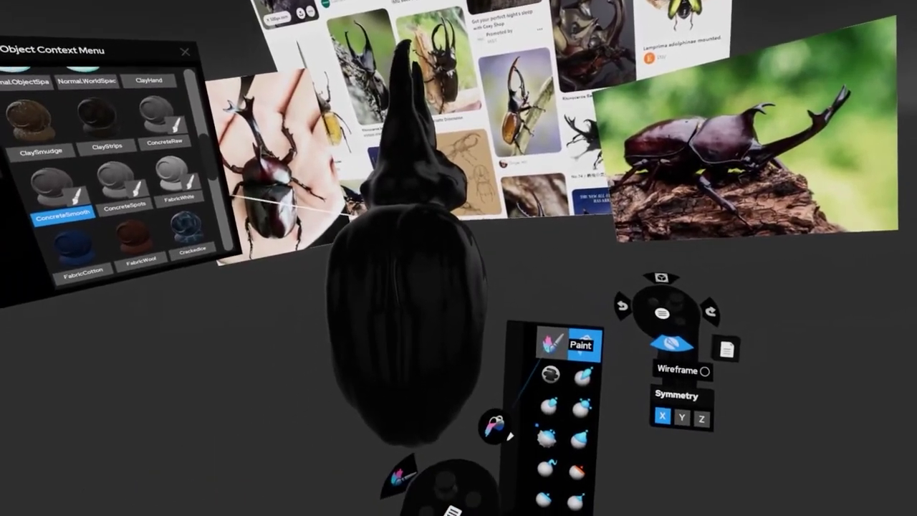
click(552, 348)
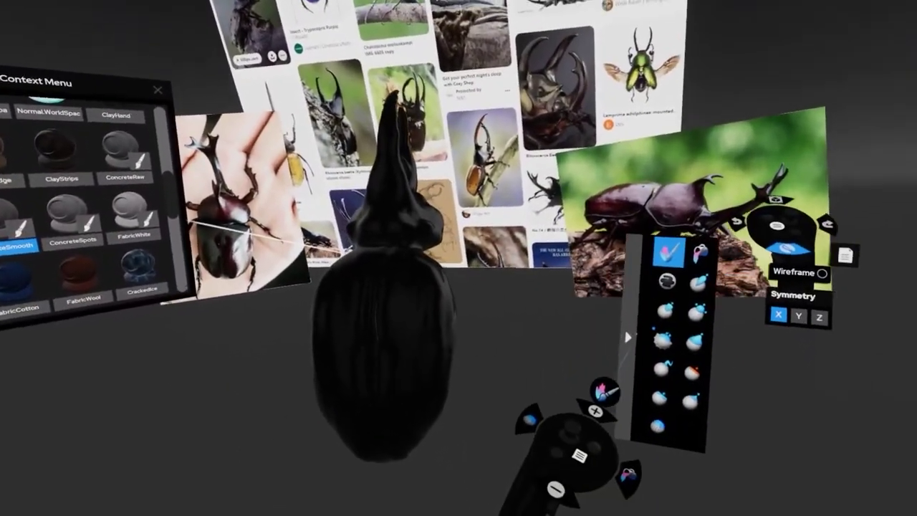
click(628, 339)
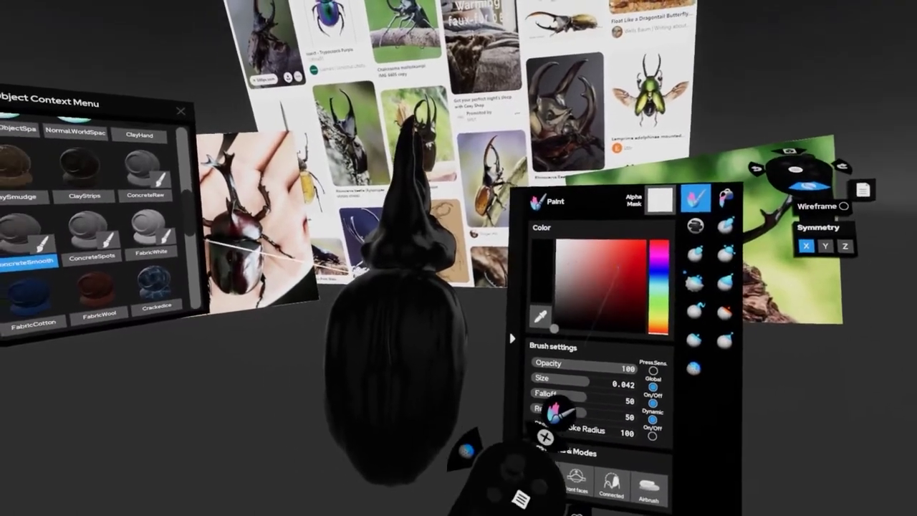
mouse_move(609, 272)
mouse_down()
mouse_move(595, 278)
mouse_move(603, 296)
mouse_move(588, 288)
mouse_move(589, 267)
mouse_move(605, 276)
mouse_move(593, 246)
mouse_move(621, 265)
mouse_up()
click(652, 249)
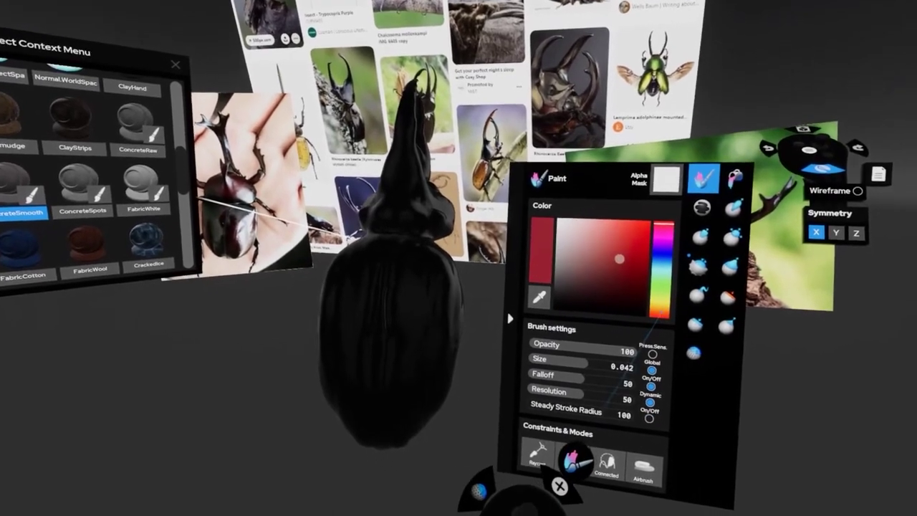
click(659, 309)
drag(616, 247, 611, 279)
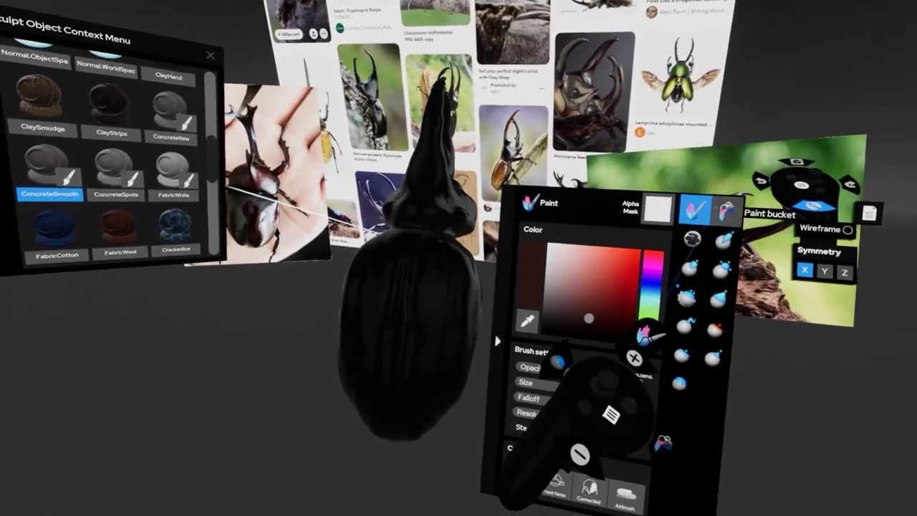
click(748, 171)
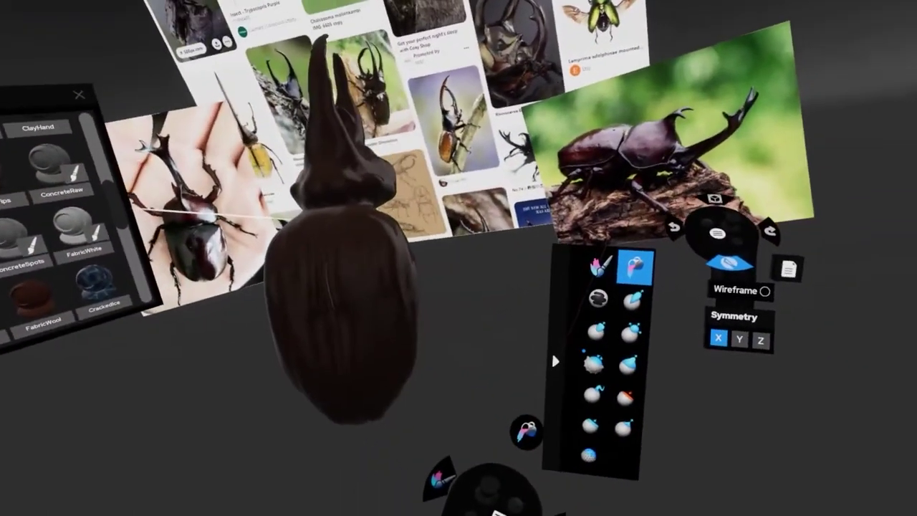
click(556, 362)
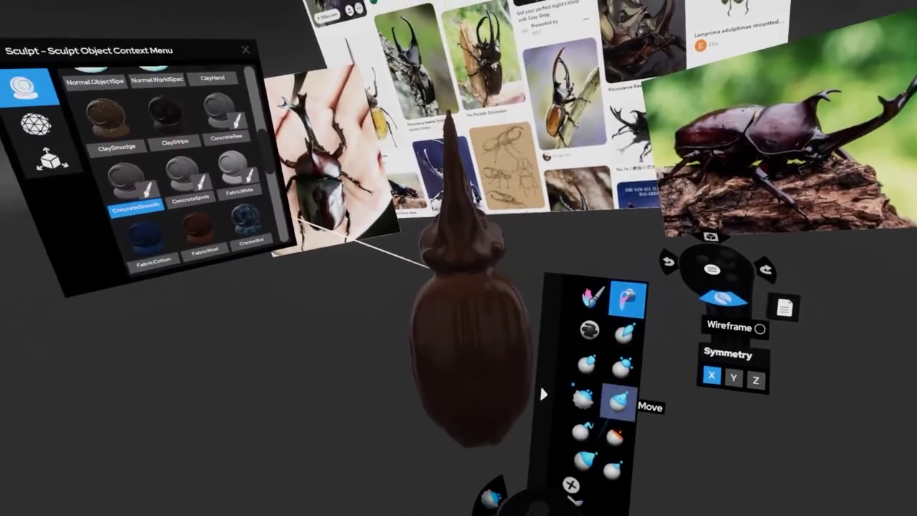
Reshape the beetle's horns with the Move brush
click(616, 402)
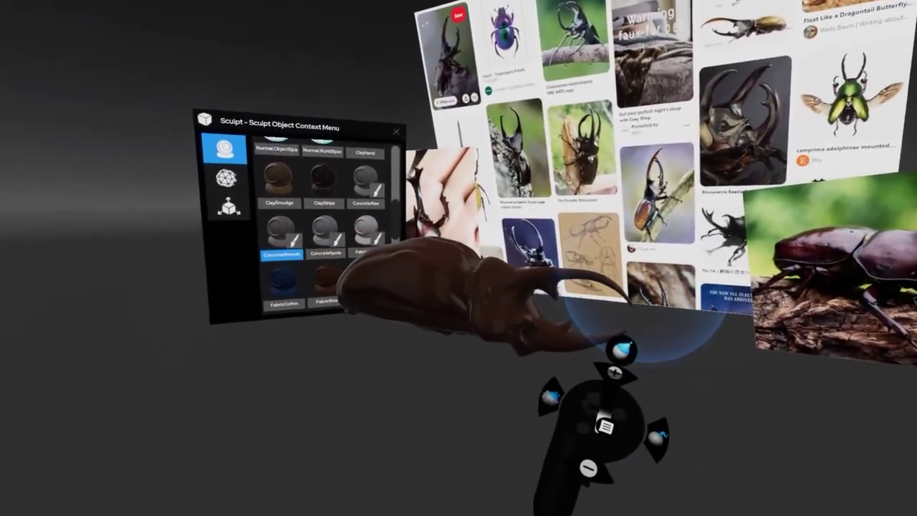
drag(618, 337, 690, 311)
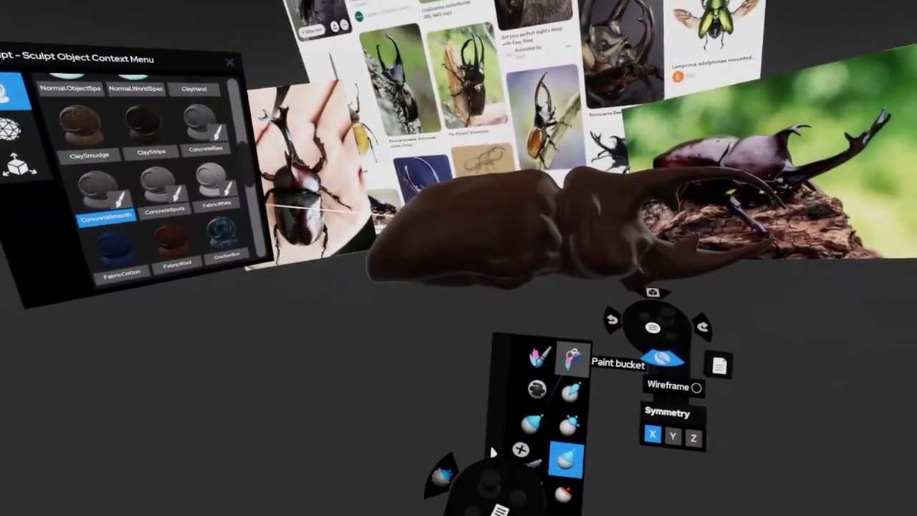
Choose a yellowish brown colour and paint the beetle's wing cases with the Paint brush
click(546, 351)
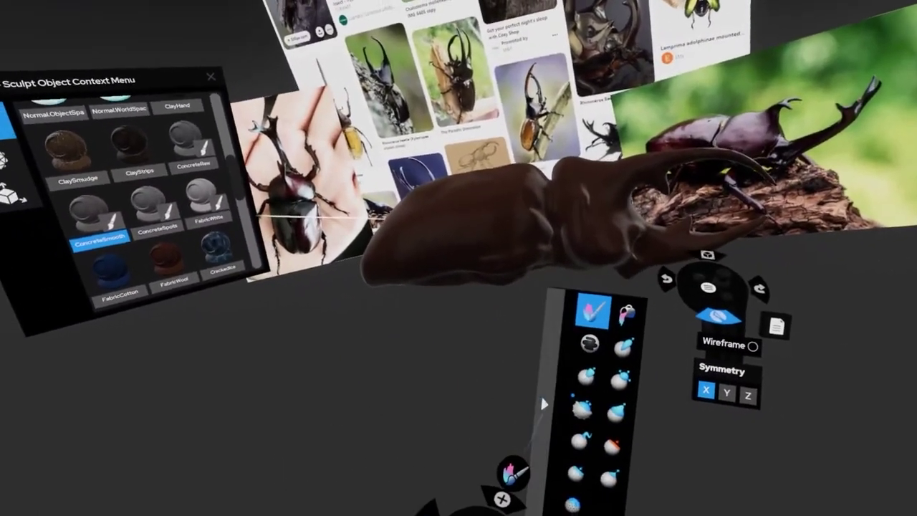
click(533, 387)
click(582, 418)
drag(581, 419, 583, 424)
click(545, 355)
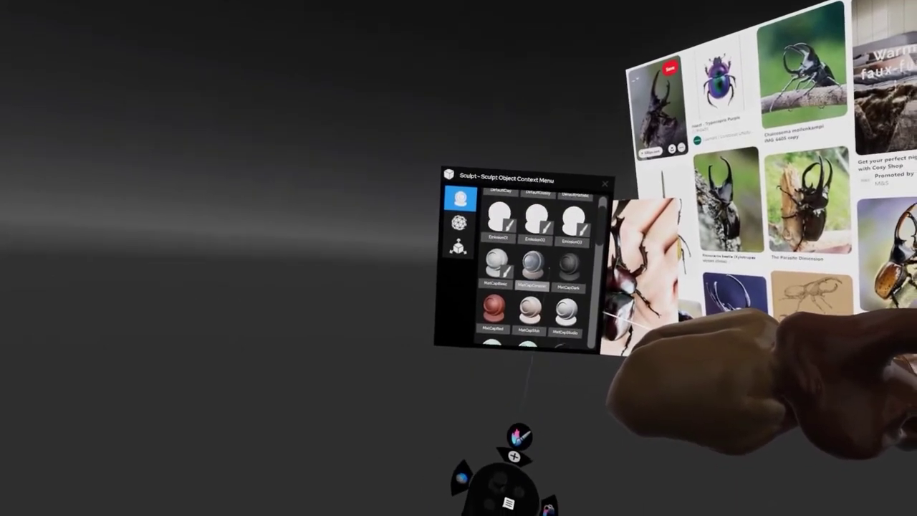
Try the MatCapDark, MatCapCeramic and MatCapRed materials on the painted beetle, and restore ConcreteSmooth
click(568, 270)
click(533, 269)
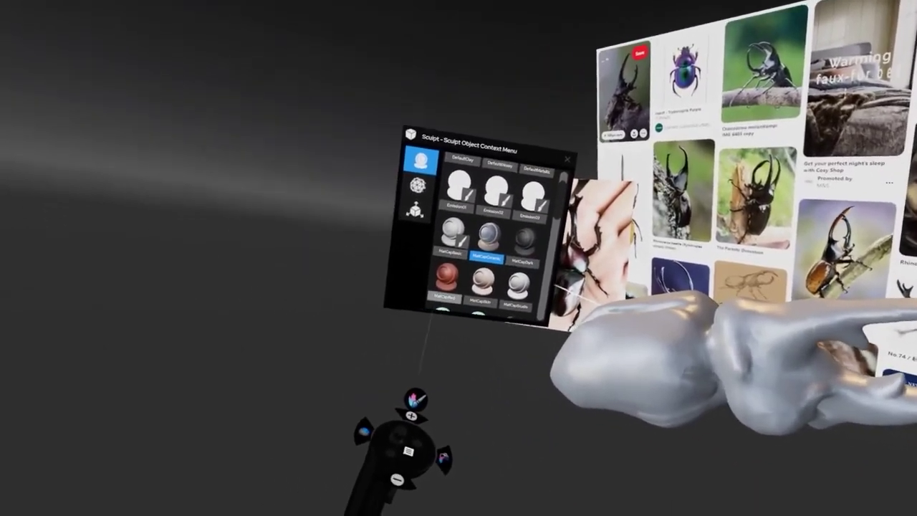
click(415, 279)
drag(551, 195, 570, 247)
click(511, 294)
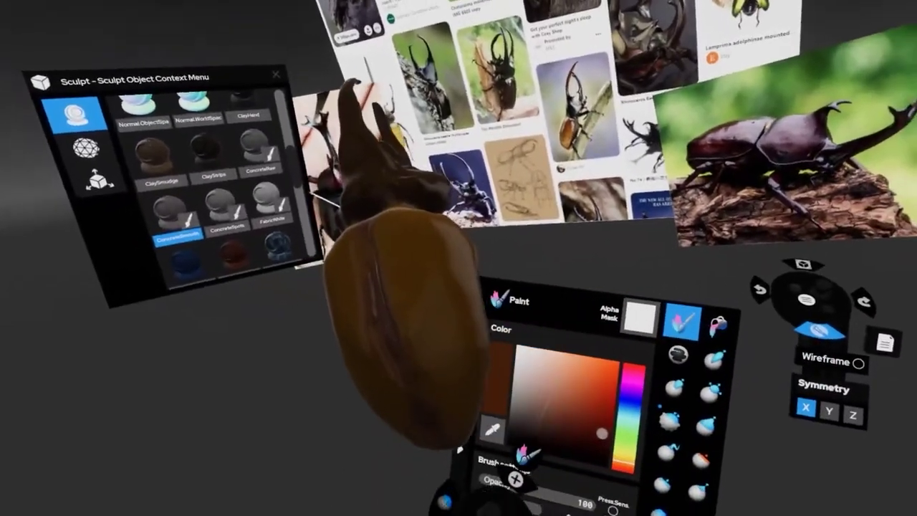
Set the paint colour to a pale tan and reduce the Paint brush size for fine highlights
click(554, 389)
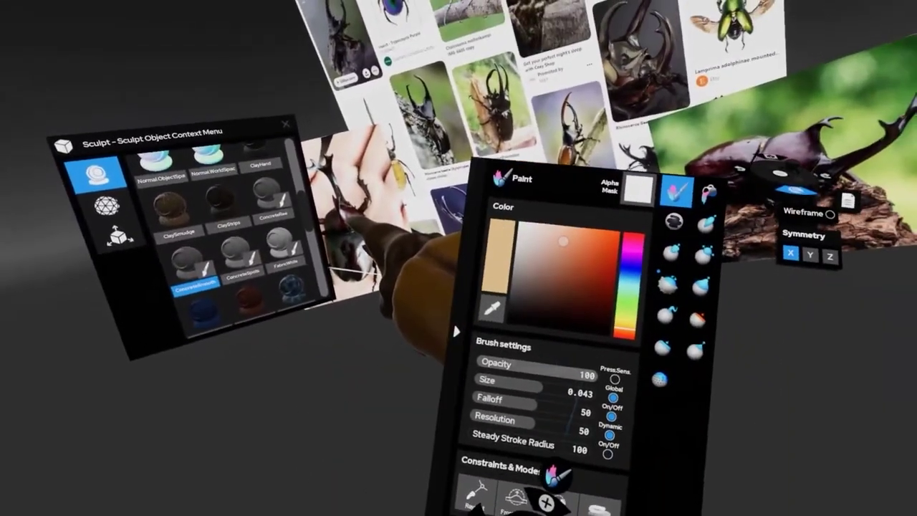
drag(589, 374, 503, 365)
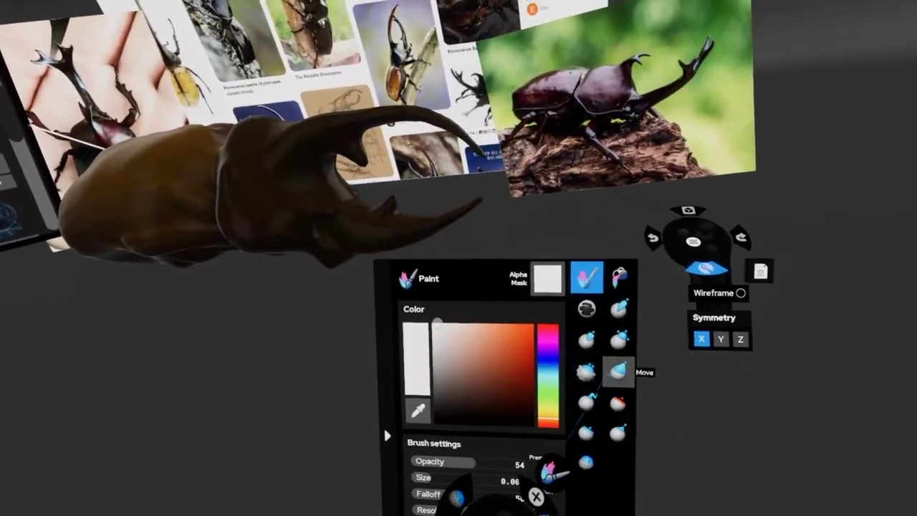
Switch to the Move brush for shape adjustments and close the sculpt's material window
click(633, 384)
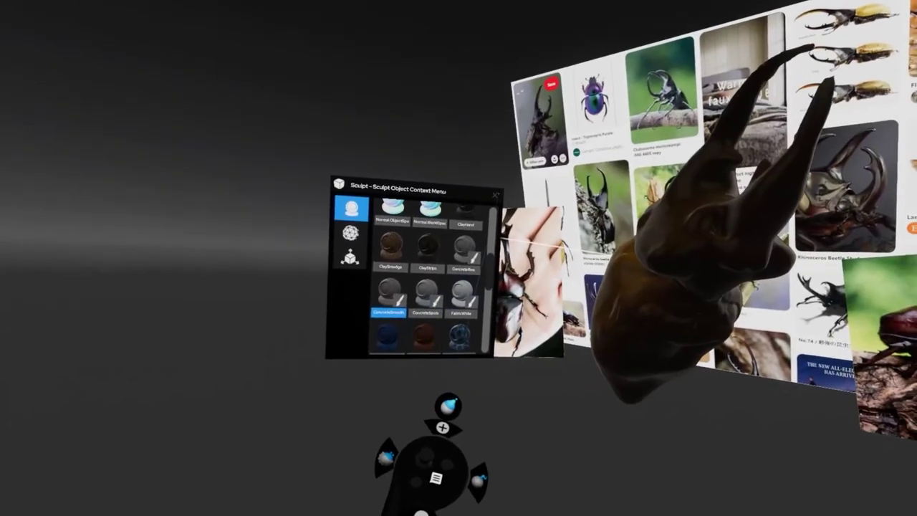
click(495, 194)
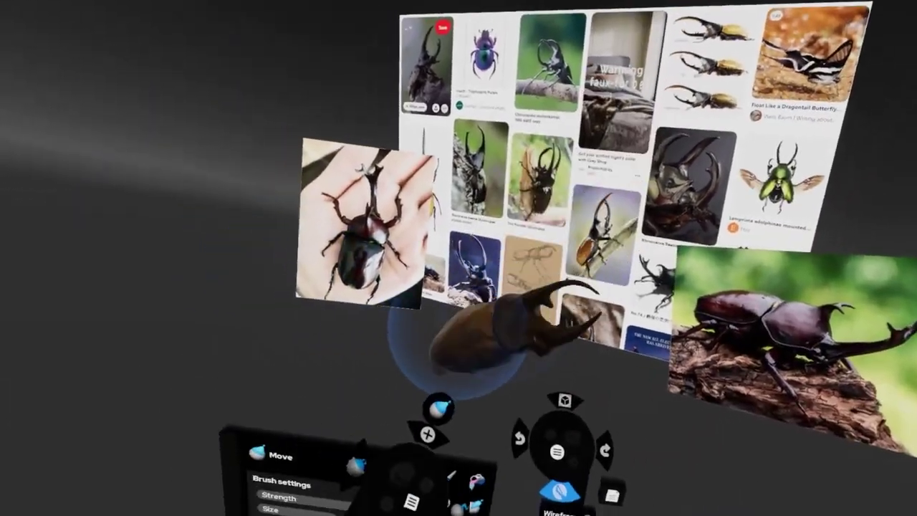